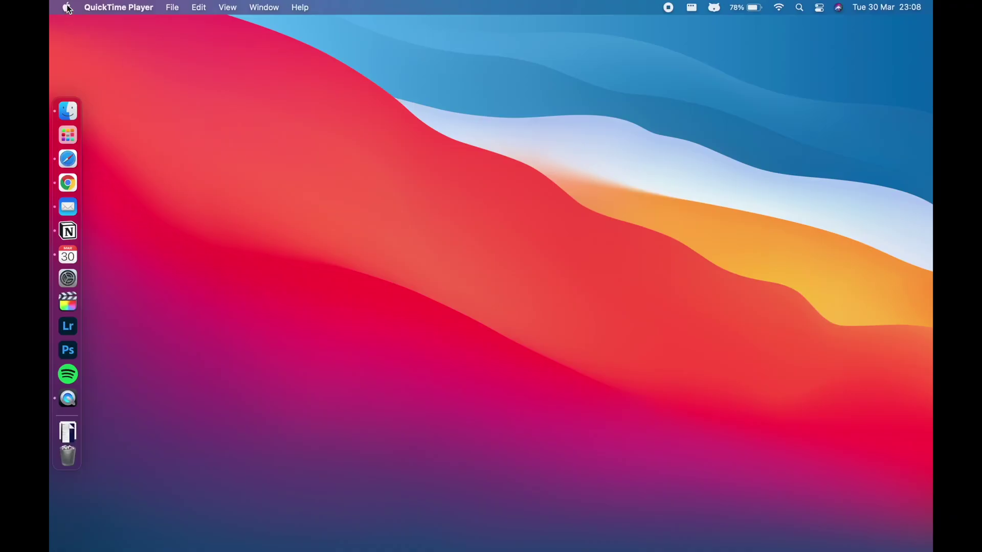
# - Check for macOS software updates from About This Mac, then open a Finder window
pyautogui.click(67, 8)
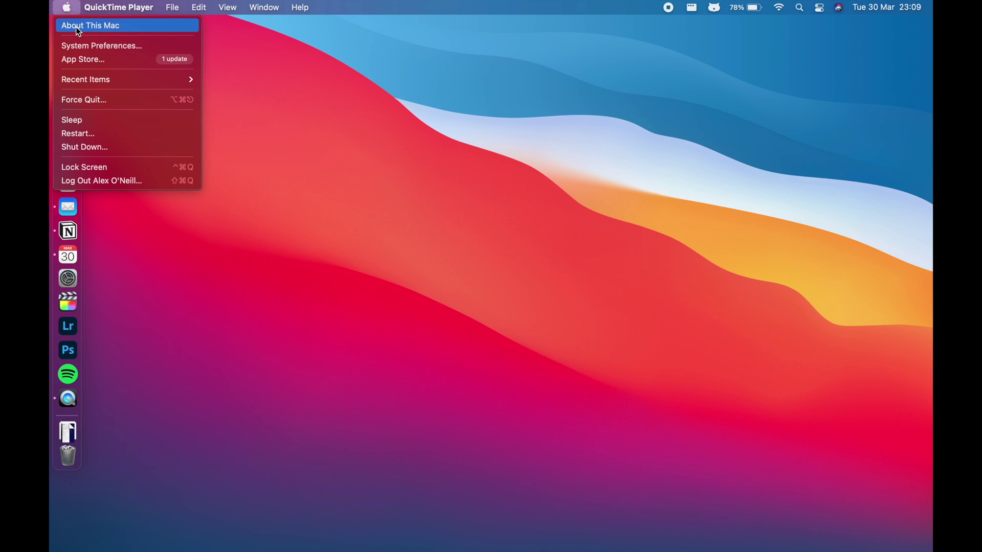
pyautogui.click(79, 32)
pyautogui.click(598, 256)
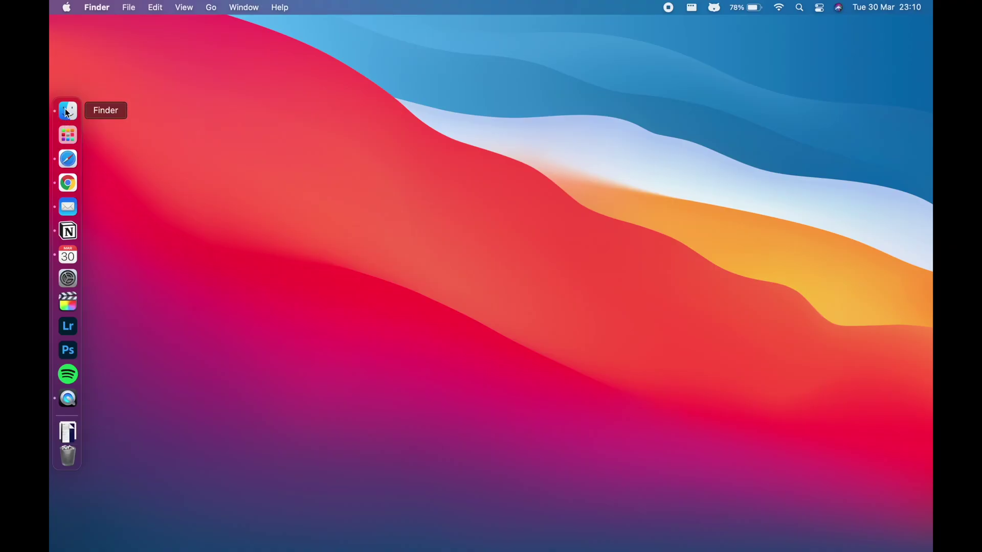
pyautogui.click(68, 111)
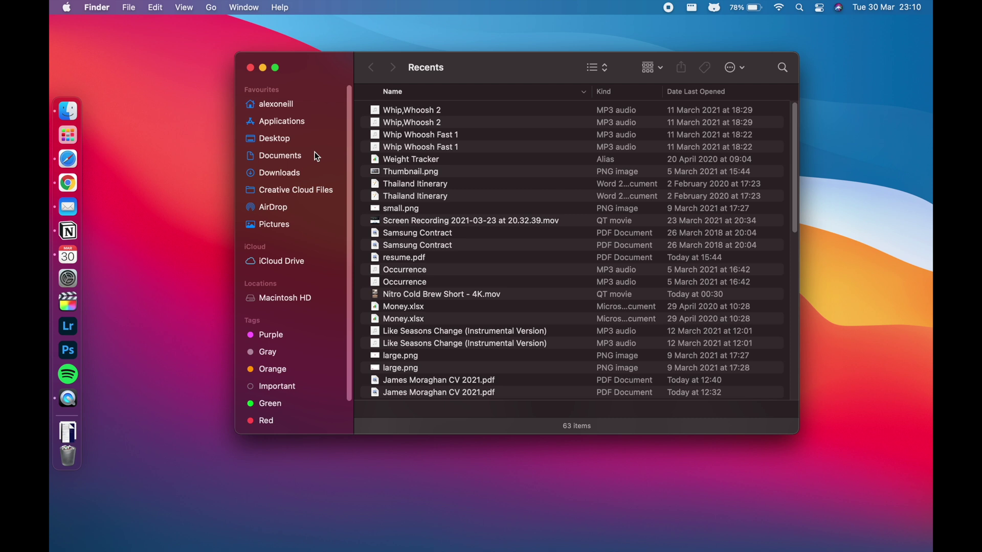
# - Show the Documents folder with the path bar enabled, then open System Preferences
pyautogui.click(294, 157)
pyautogui.click(185, 7)
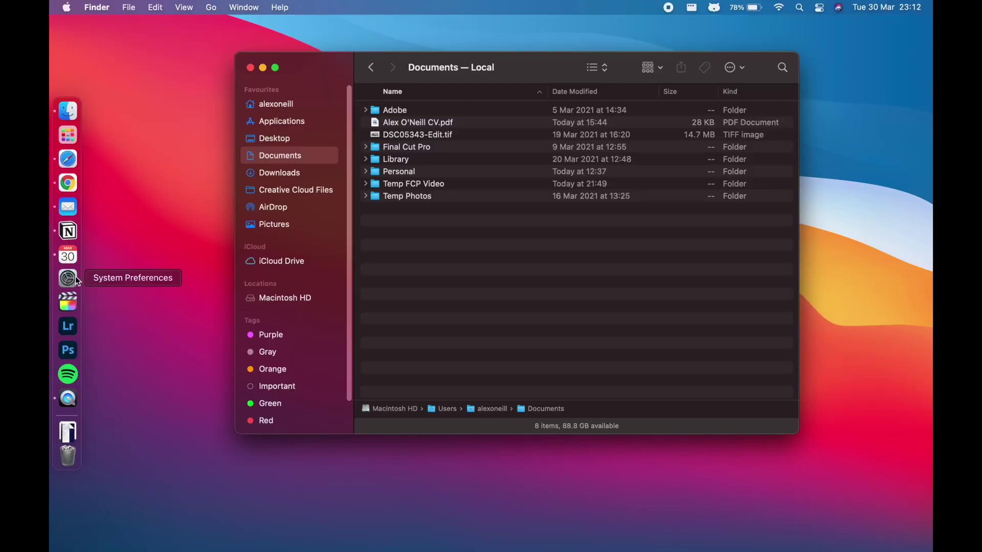
pyautogui.click(75, 277)
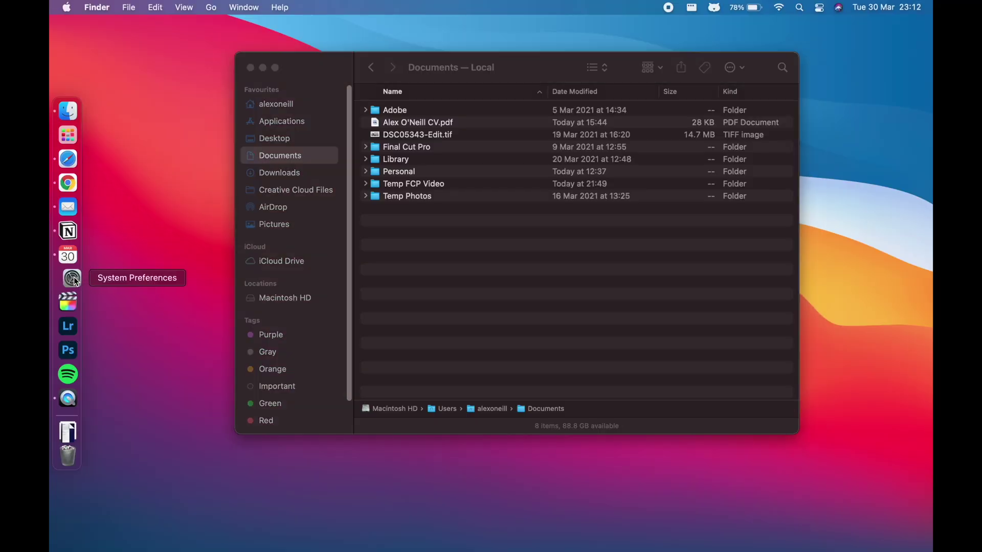
# - Confirm General shows scroll bars Always, close System Preferences, and scroll the Finder sidebar
pyautogui.click(342, 228)
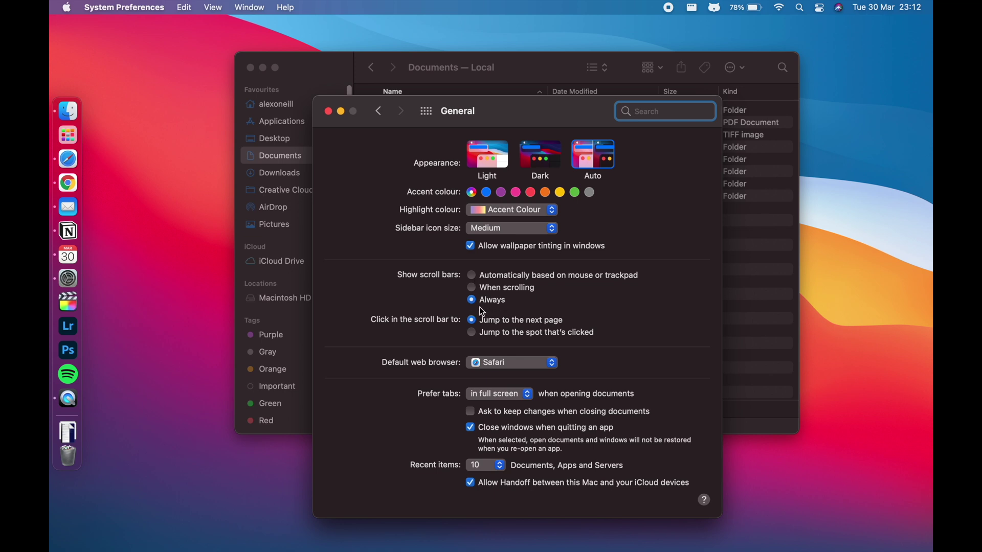
pyautogui.click(329, 111)
pyautogui.scroll(-3, 299, 293)
pyautogui.scroll(4, 299, 292)
pyautogui.scroll(-3, 299, 292)
pyautogui.scroll(3, 299, 292)
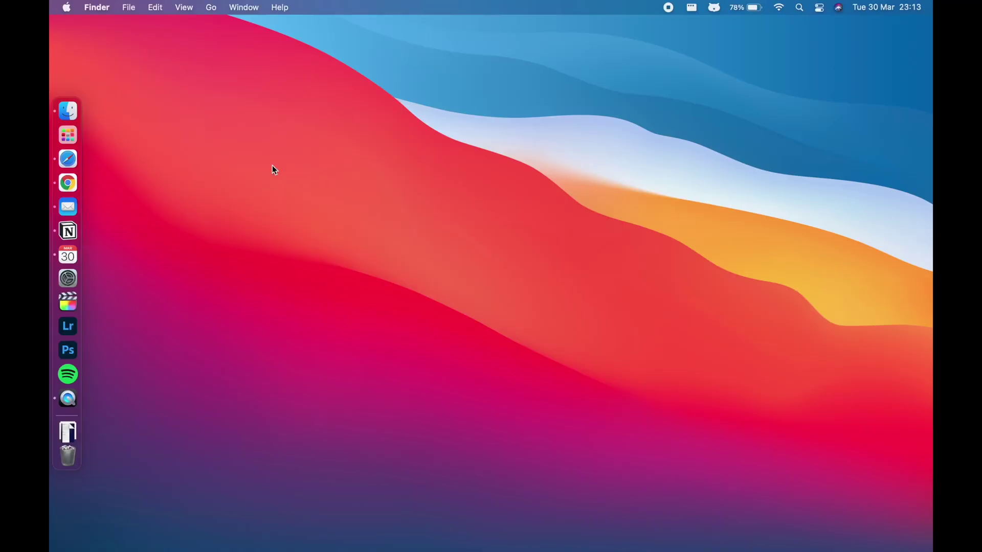
# - Launch 1Password 7 by searching '1pas' in Alfred and cancel the Touch ID prompt
pyautogui.hotkey('alt', 'space')
pyautogui.write('1pas')
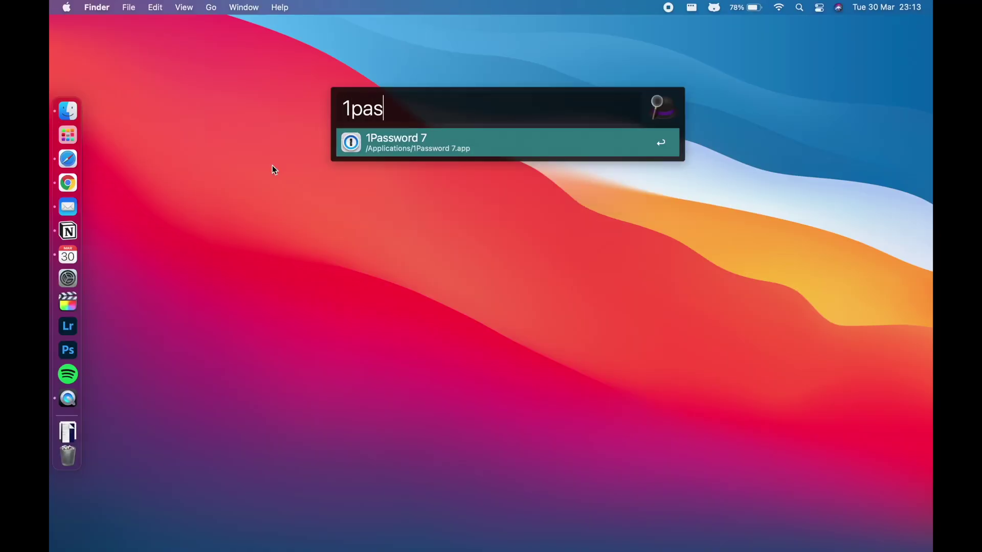
pyautogui.press('Return')
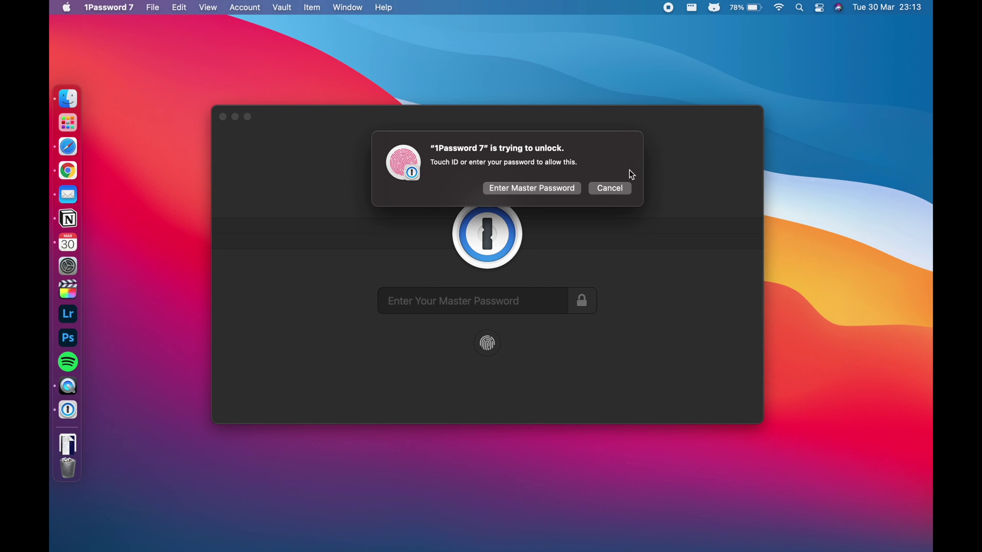
pyautogui.click(622, 191)
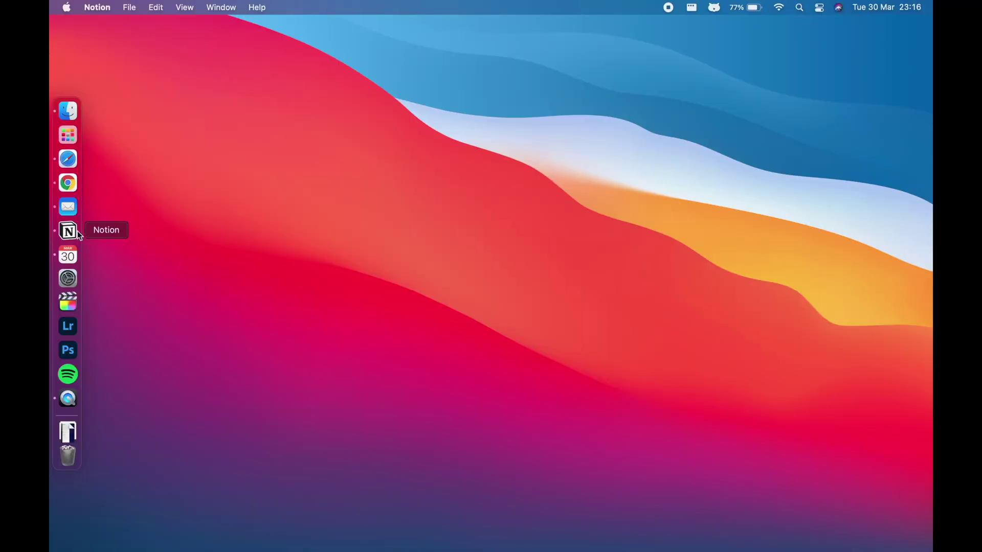
# - Open Notion on the Youtube page and go to the Youtube Video Ideas board
pyautogui.click(78, 230)
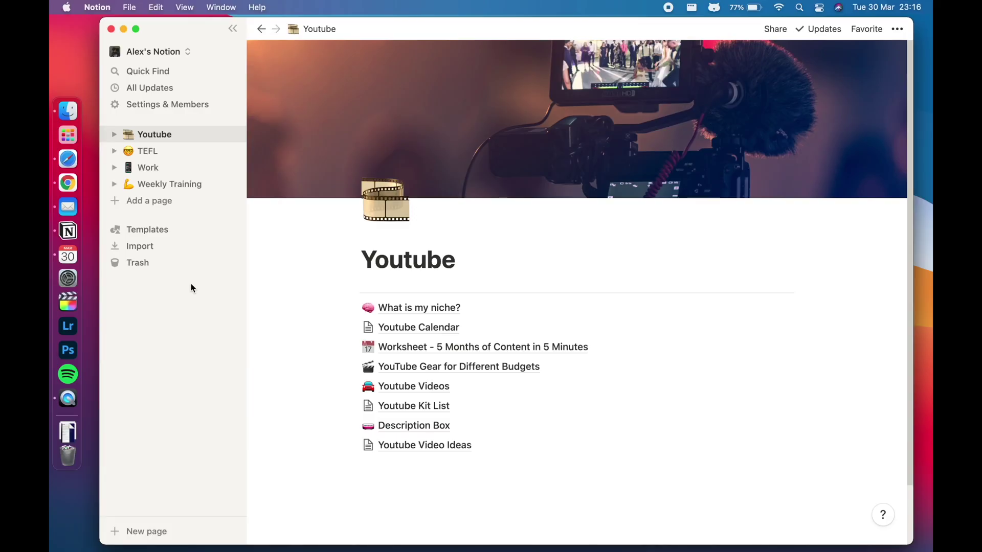
pyautogui.click(424, 448)
# - Preview the 'What's on my M1 Macbook Pro?' page from the board, then close it
pyautogui.hscroll(10, 679, 278)
pyautogui.hscroll(4, 680, 279)
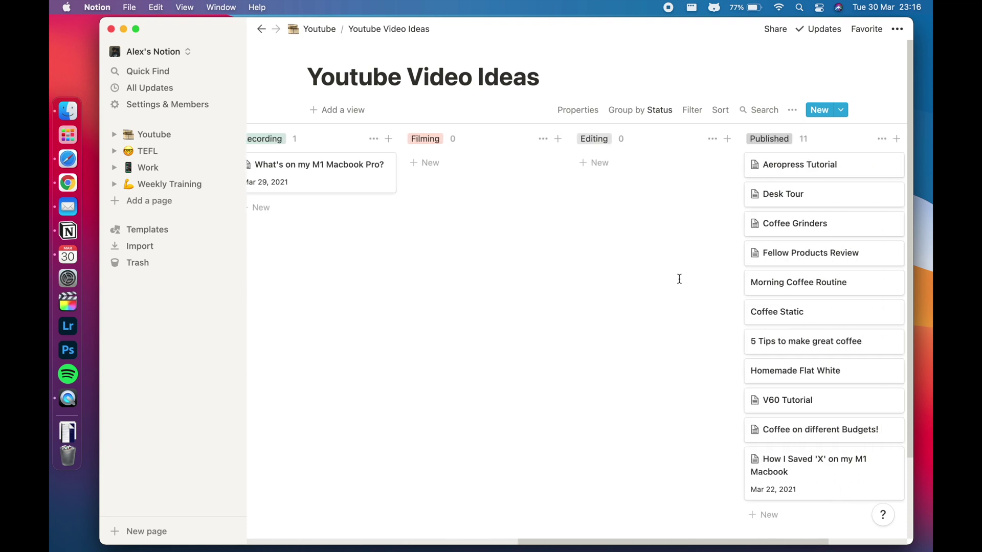
pyautogui.hscroll(-12, 679, 285)
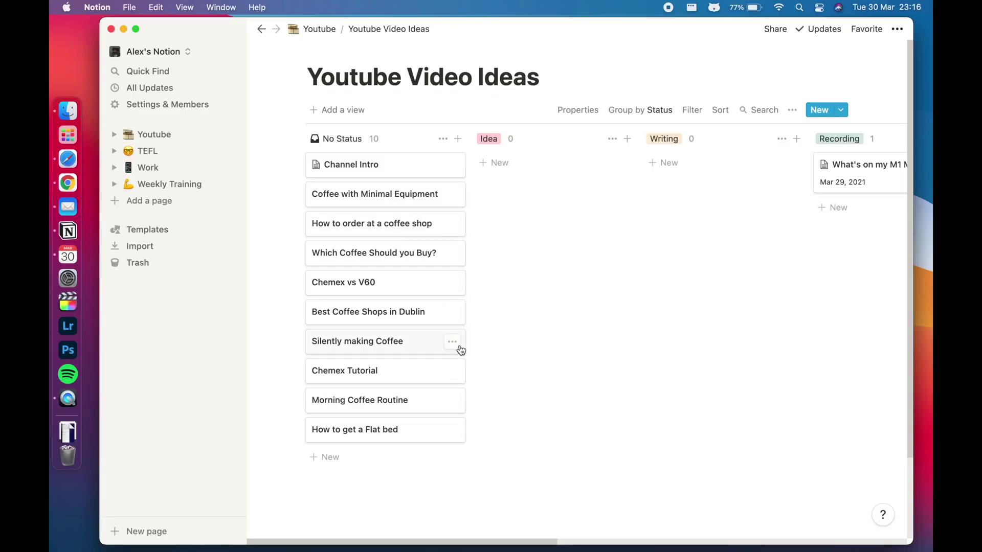
pyautogui.hscroll(10, 600, 318)
pyautogui.hscroll(-5, 600, 318)
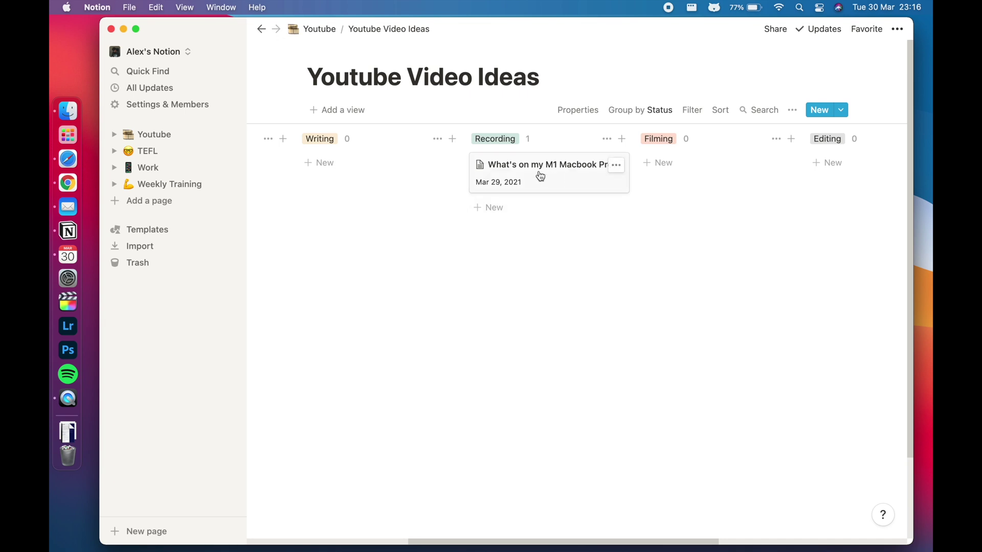
pyautogui.click(540, 176)
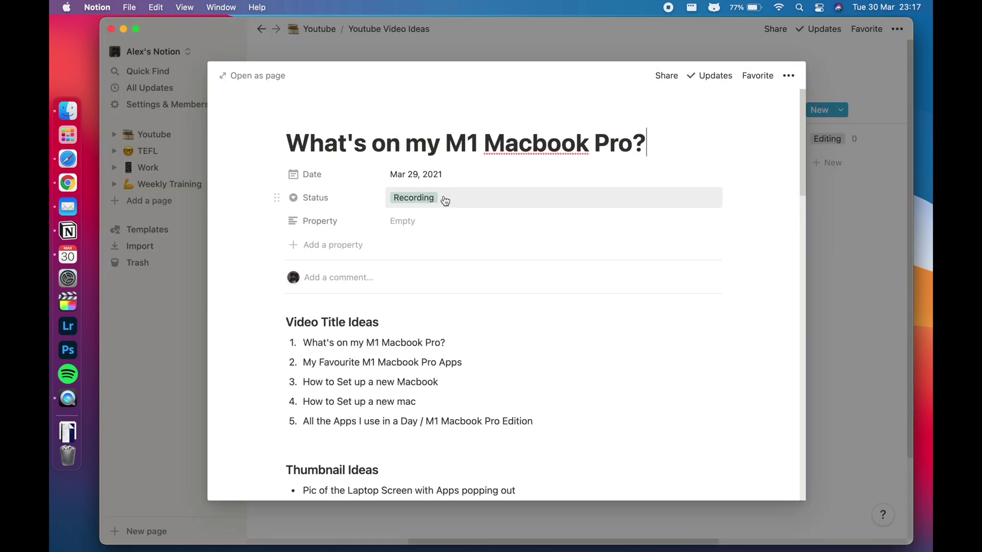
pyautogui.scroll(-5, 414, 411)
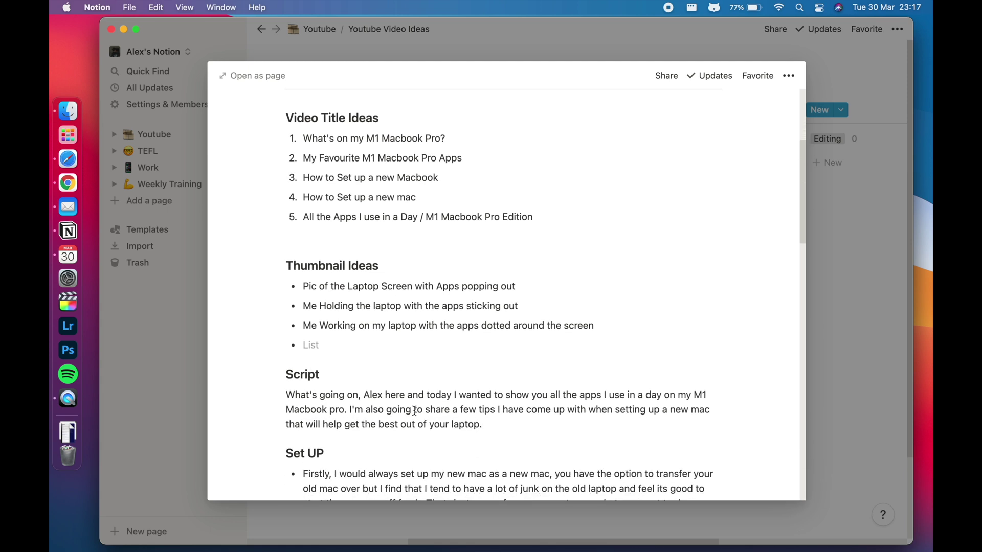
pyautogui.scroll(-2, 414, 410)
pyautogui.scroll(1, 414, 410)
pyautogui.scroll(-5, 414, 410)
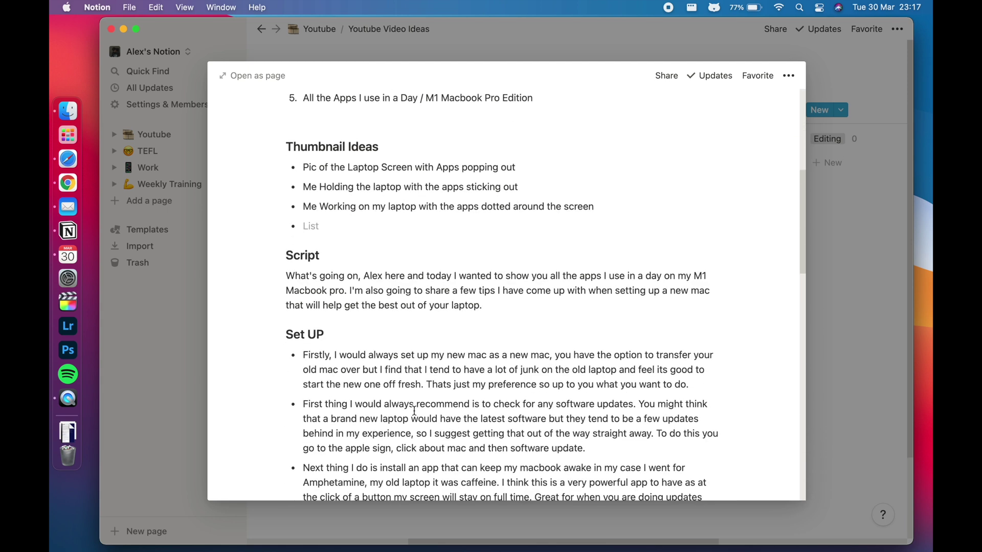
pyautogui.scroll(-15, 415, 411)
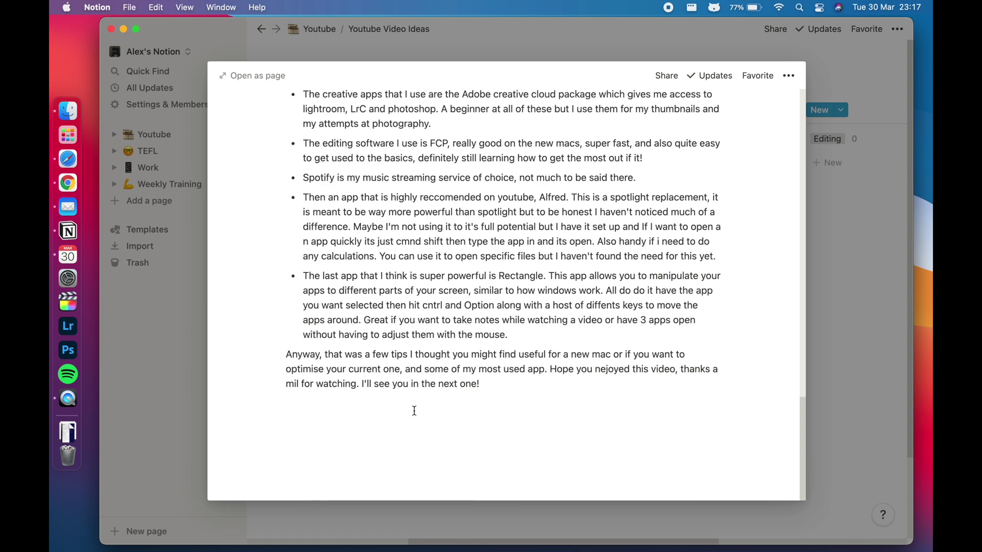
pyautogui.click(831, 319)
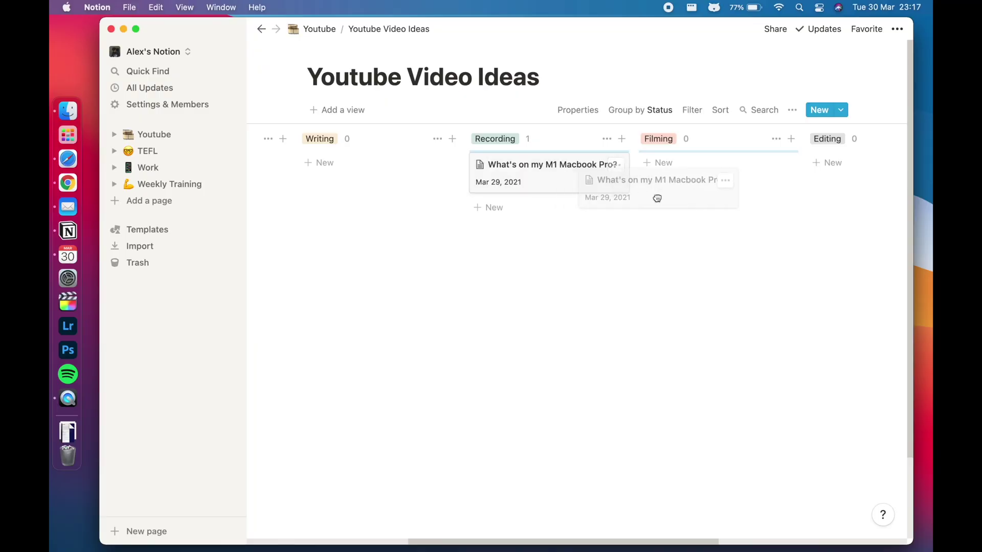
# - Move the 'What's on my M1 Macbook Pro?' card from Recording to Filming, then Editing
pyautogui.moveTo(660, 197); pyautogui.dragTo(693, 191)
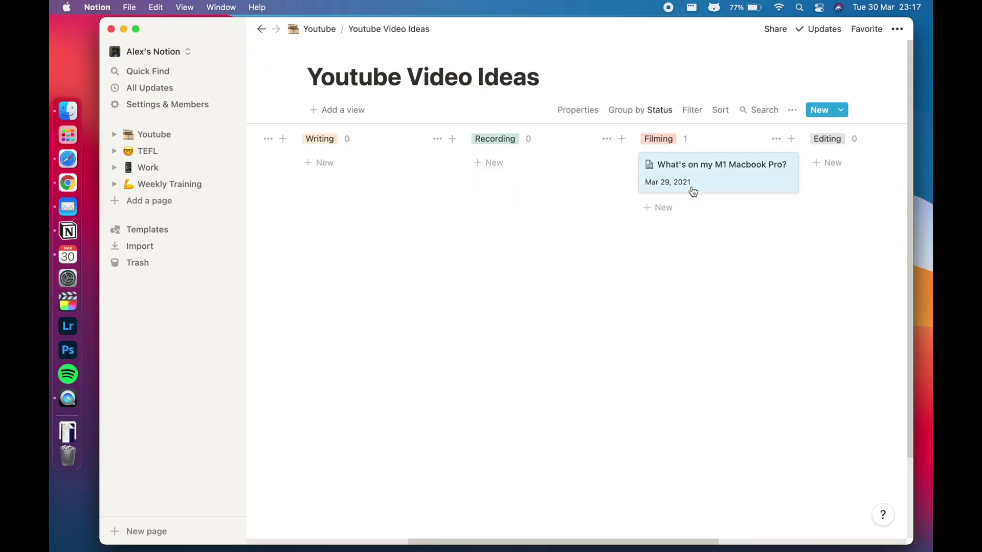
pyautogui.hscroll(5, 693, 192)
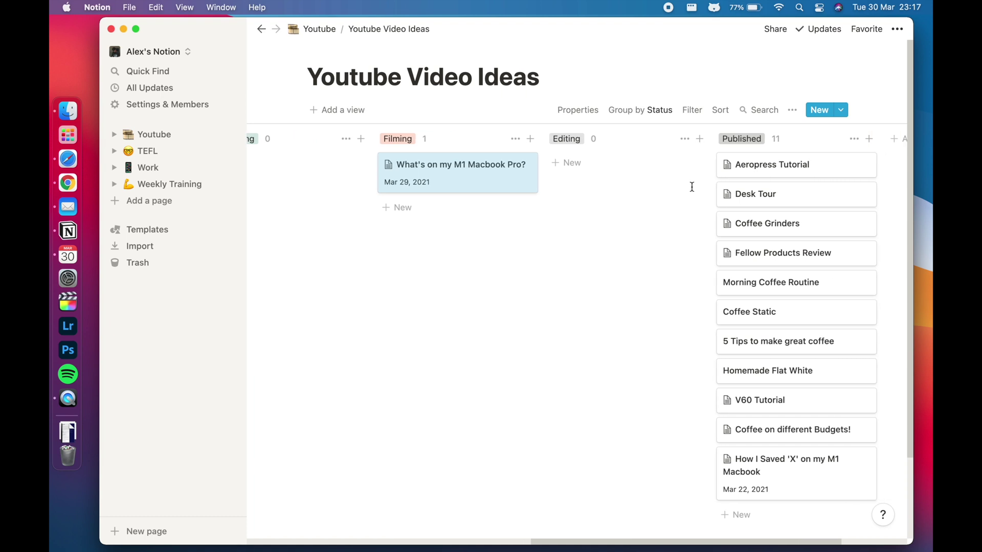
pyautogui.moveTo(438, 185); pyautogui.dragTo(562, 185)
pyautogui.scroll(-2, 690, 384)
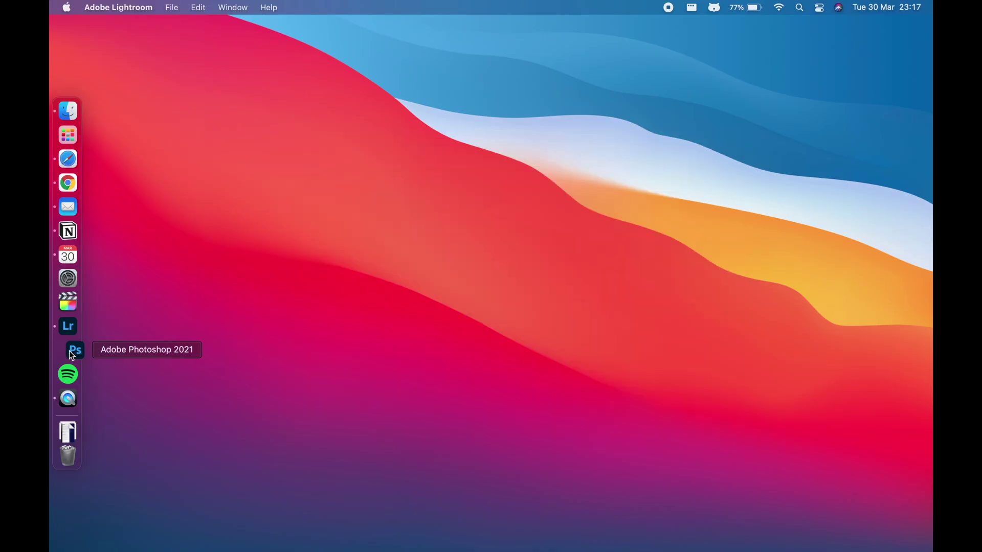
# - Launch Photoshop 2021 from the Dock and wait for its Home screen
pyautogui.click(71, 352)
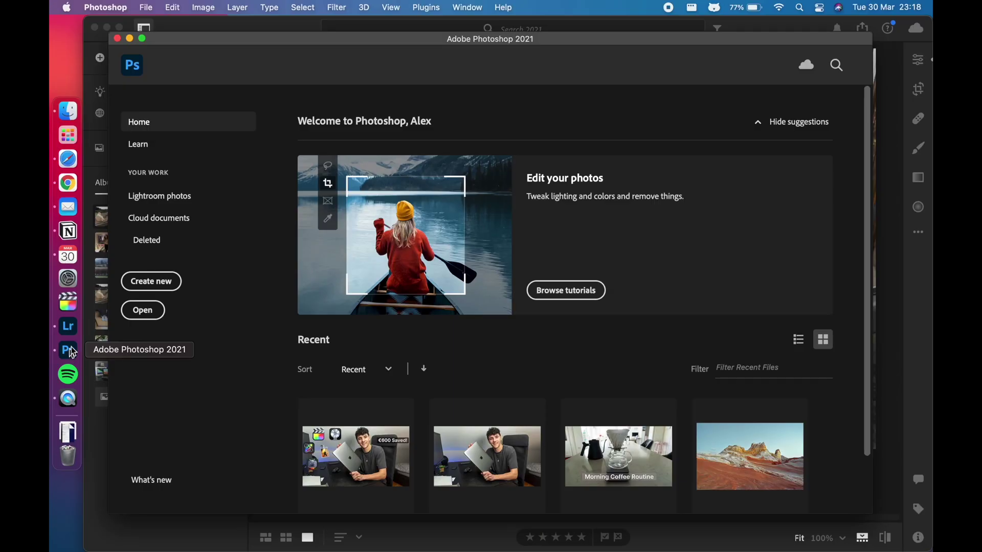
# - Bring the Lightroom library window forward and open the Edit panel for the two-dogs photo
pyautogui.click(325, 27)
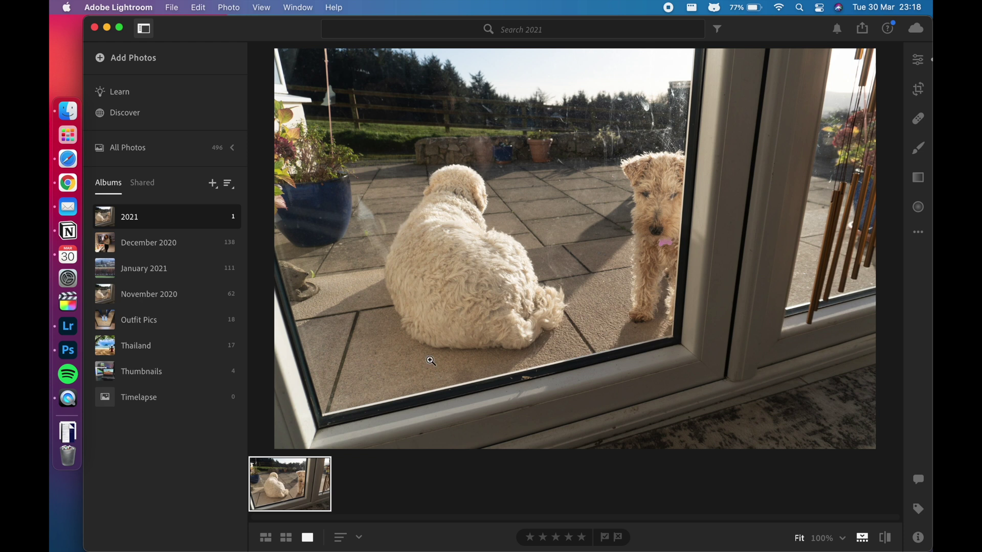
pyautogui.click(919, 61)
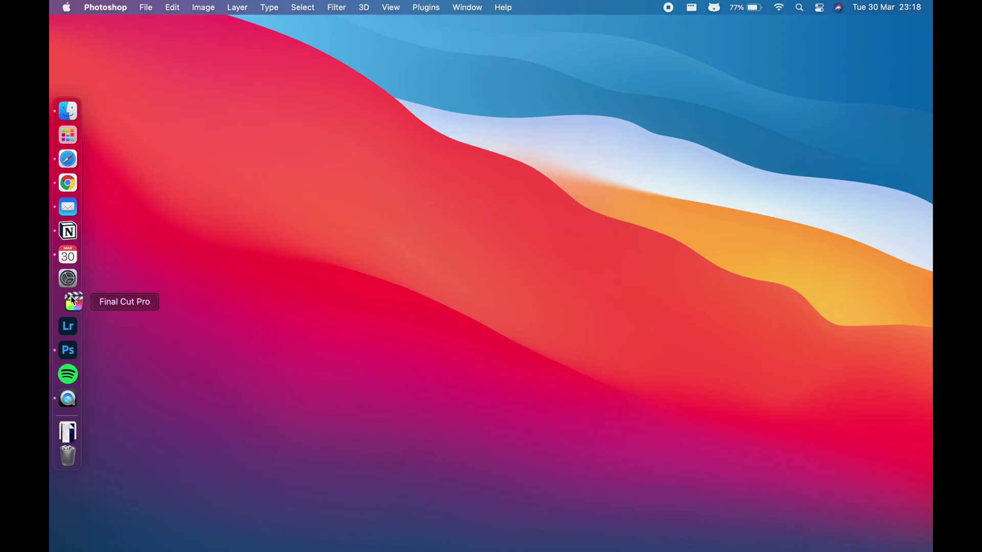
# - Launch Final Cut Pro, view Rectangle's window layout options, and open Safari
pyautogui.click(73, 302)
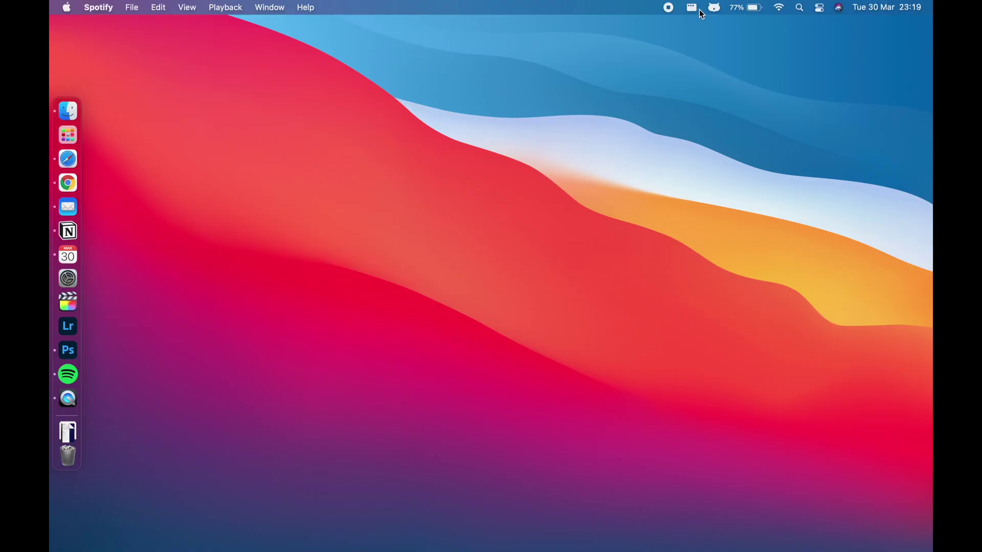
pyautogui.click(692, 9)
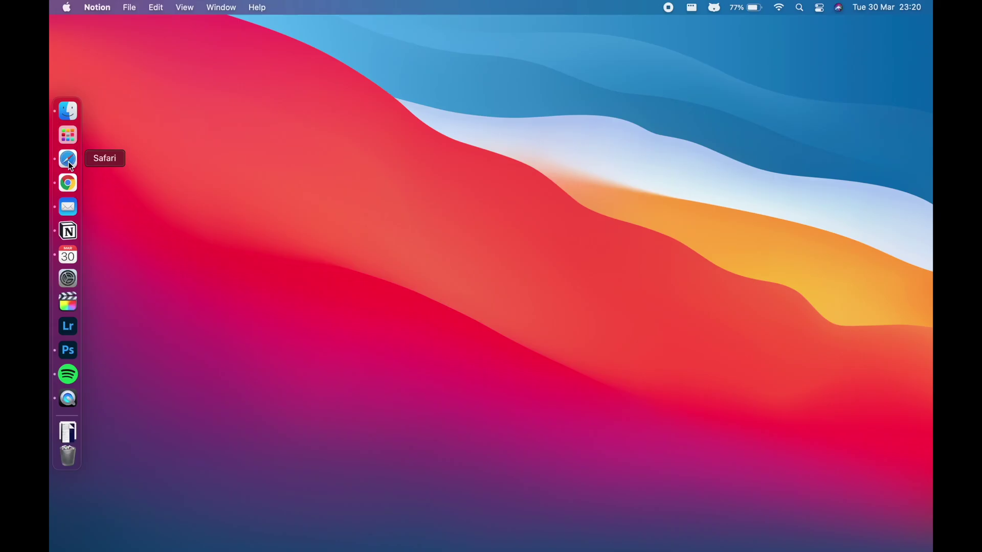
pyautogui.click(66, 158)
# - Launch and maximise Chrome, then tile Notion's Block 1 page right and Chrome left
pyautogui.click(68, 184)
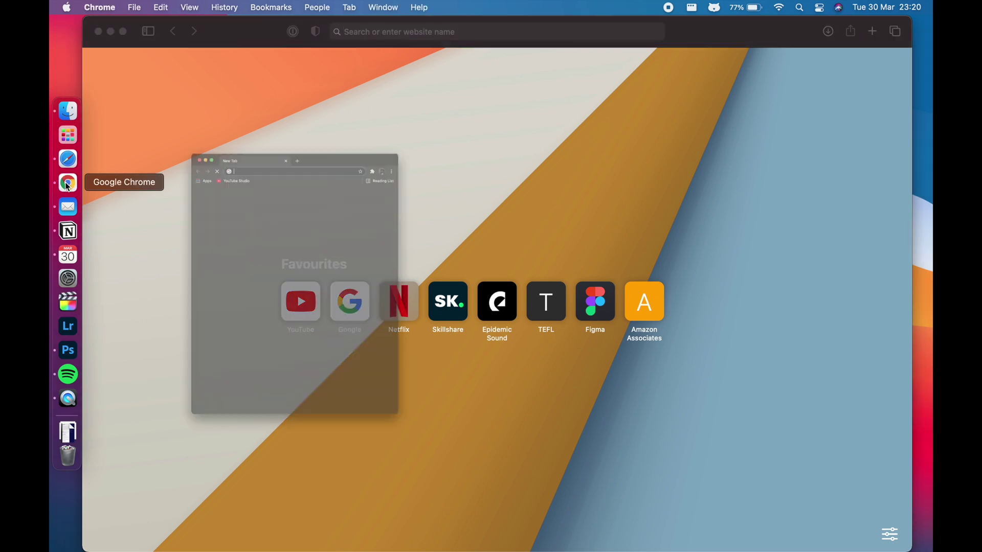
pyautogui.hotkey('ctrl', 'alt', 'Return')
pyautogui.click(68, 233)
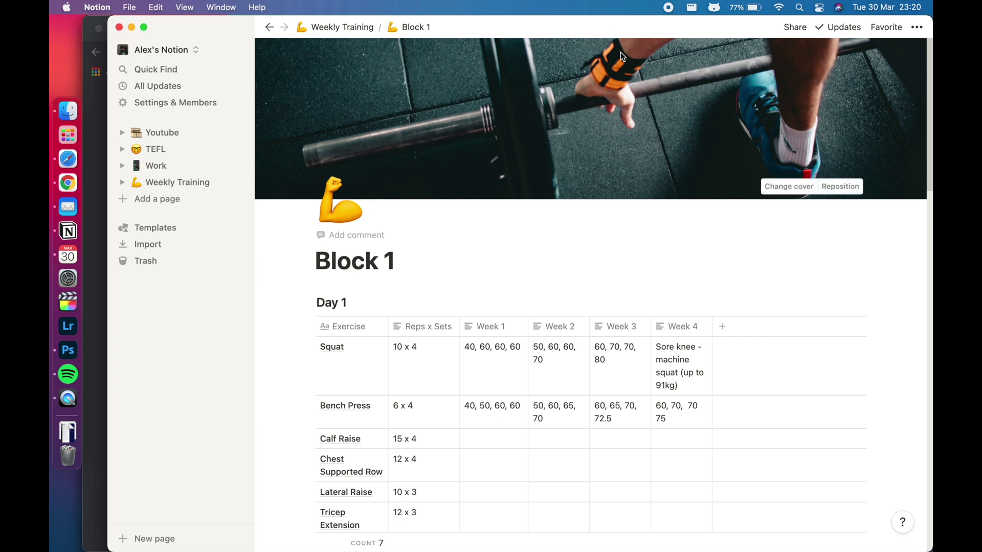
pyautogui.hotkey('ctrl', 'alt', 'Right')
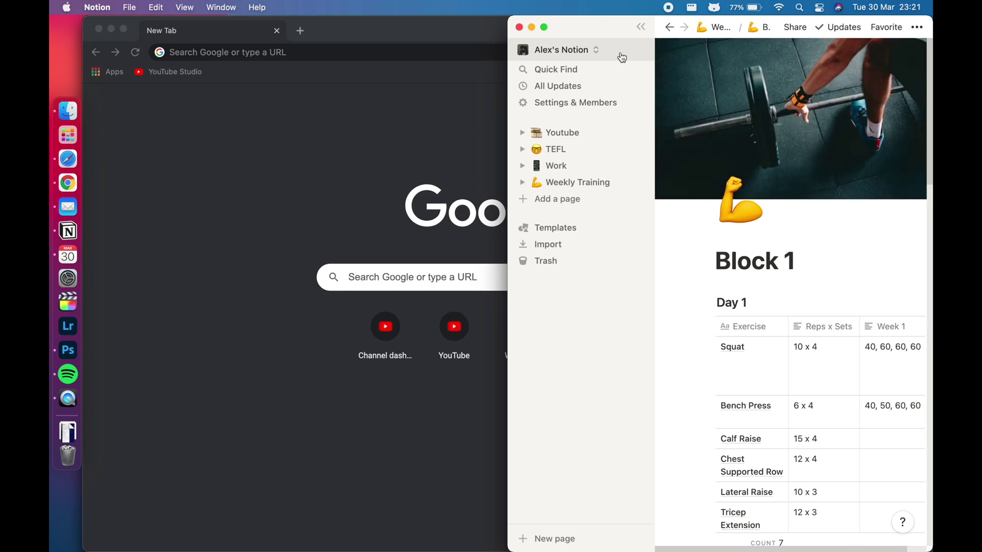
pyautogui.click(373, 106)
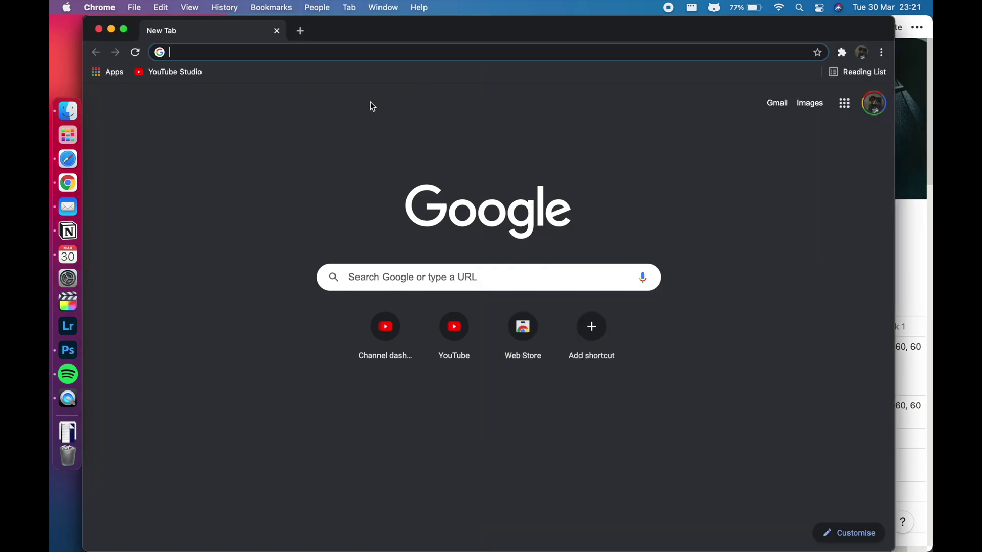
pyautogui.hotkey('ctrl', 'alt', 'Left')
# - Load YouTube in Chrome's new tab and scroll it, then focus the Notion window
pyautogui.click(262, 327)
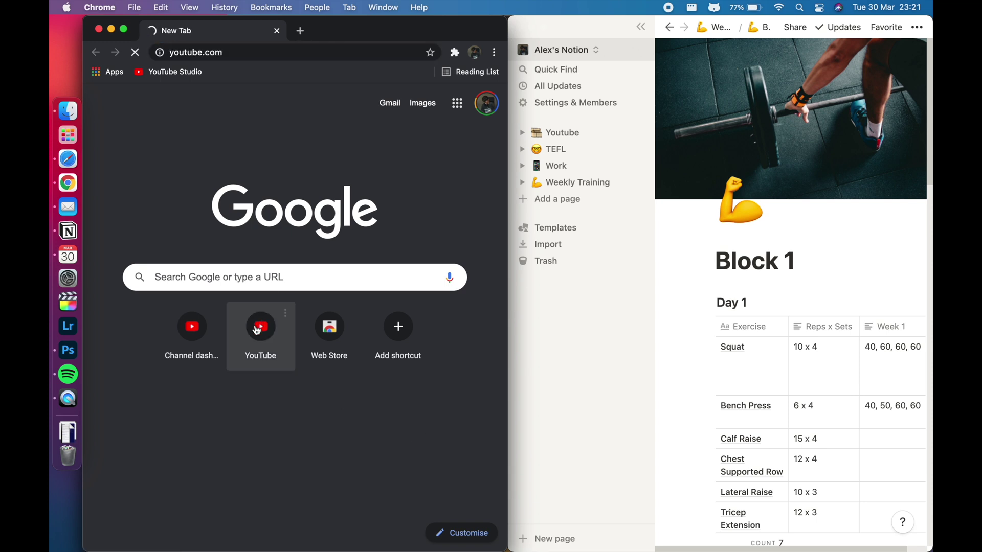
pyautogui.scroll(-5, 410, 364)
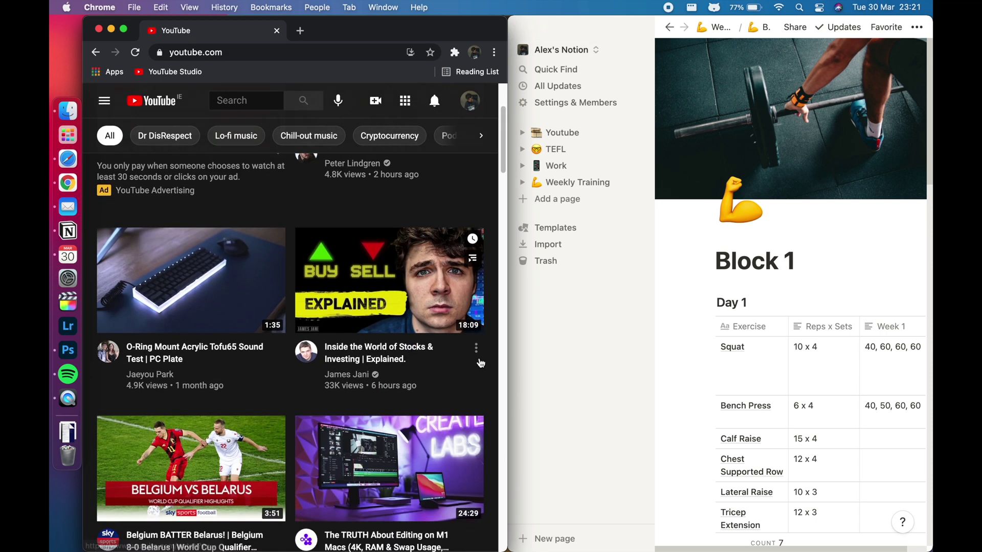
pyautogui.click(566, 207)
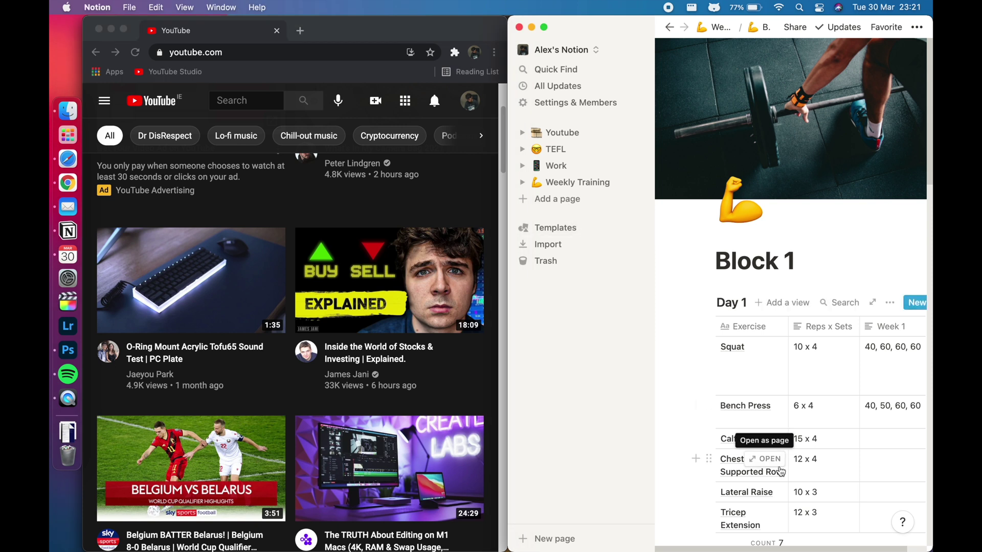
# - Switch to Safari and cycle its window through the top-left, bottom-left, bottom-right and top-right quarters
pyautogui.press('super+Tab')
pyautogui.hotkey('ctrl', 'alt', 'u')
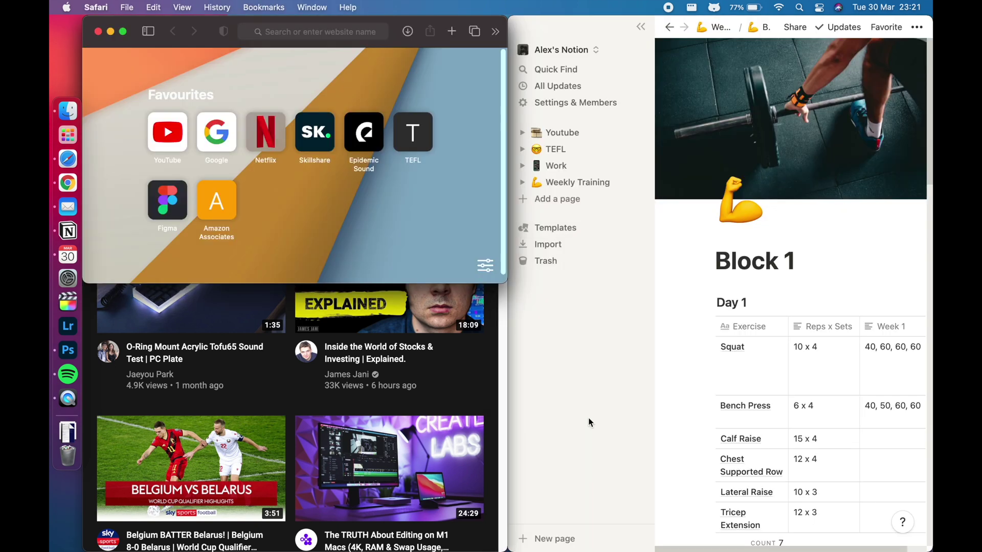
pyautogui.hotkey('ctrl', 'alt', 'j')
pyautogui.hotkey('ctrl', 'alt', 'k')
pyautogui.hotkey('ctrl', 'alt', 'i')
pyautogui.hotkey('ctrl', 'alt', 'u')
pyautogui.hotkey('ctrl', 'alt', 'k')
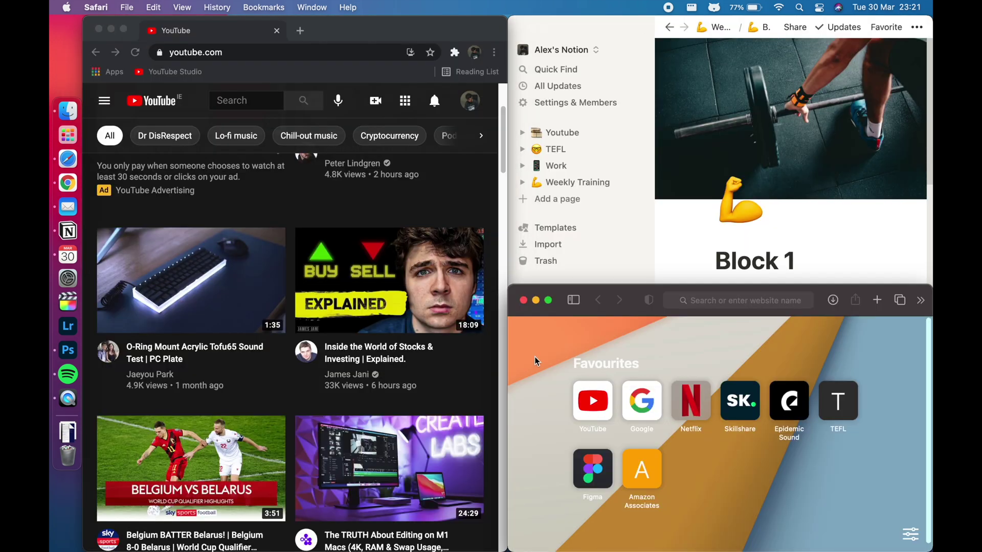
# - Try Chrome's YouTube window in the top-right quarter, return it to the left half, then give Safari the right half
pyautogui.click(343, 221)
pyautogui.hotkey('ctrl', 'alt', 'i')
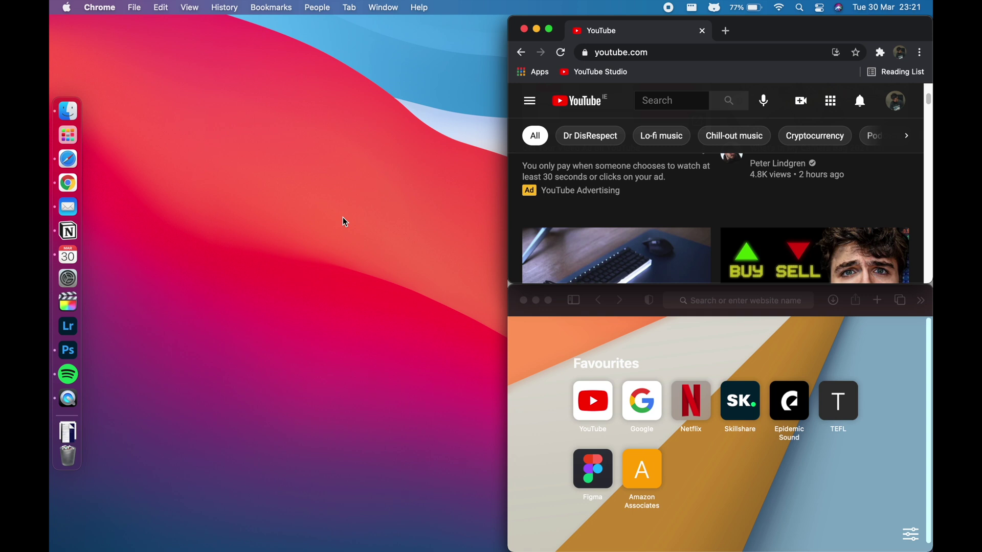
pyautogui.hotkey('ctrl', 'alt', 'Left')
pyautogui.click(649, 329)
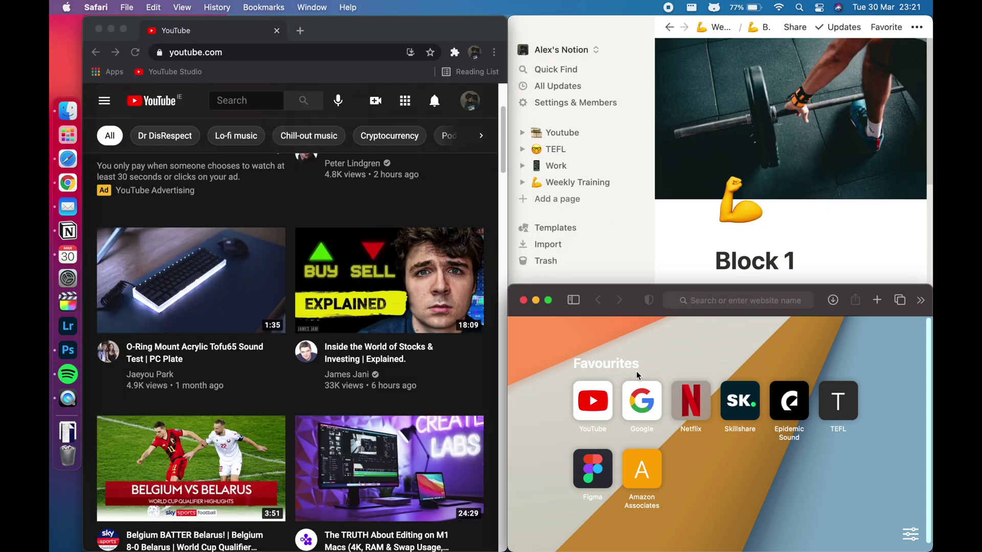
pyautogui.hotkey('ctrl', 'alt', 'Right')
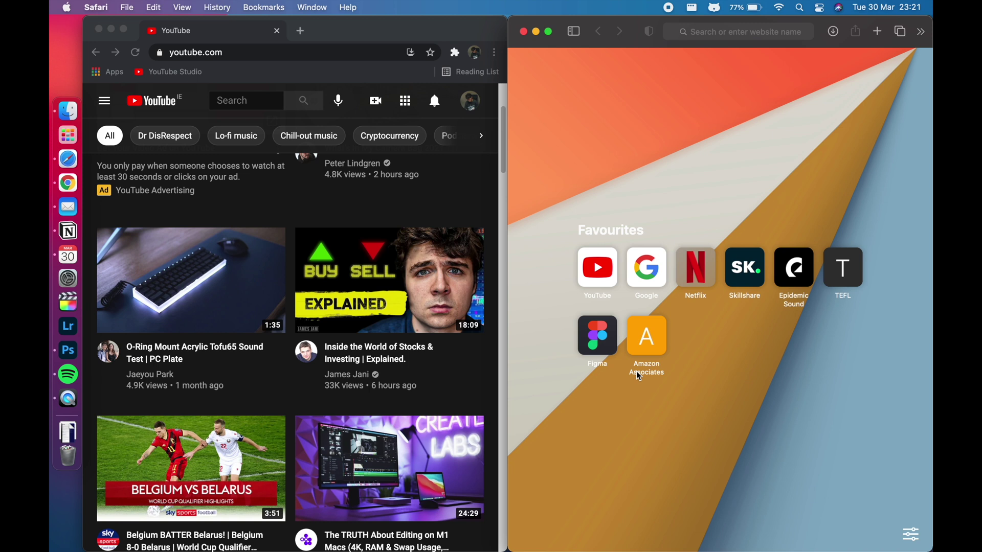